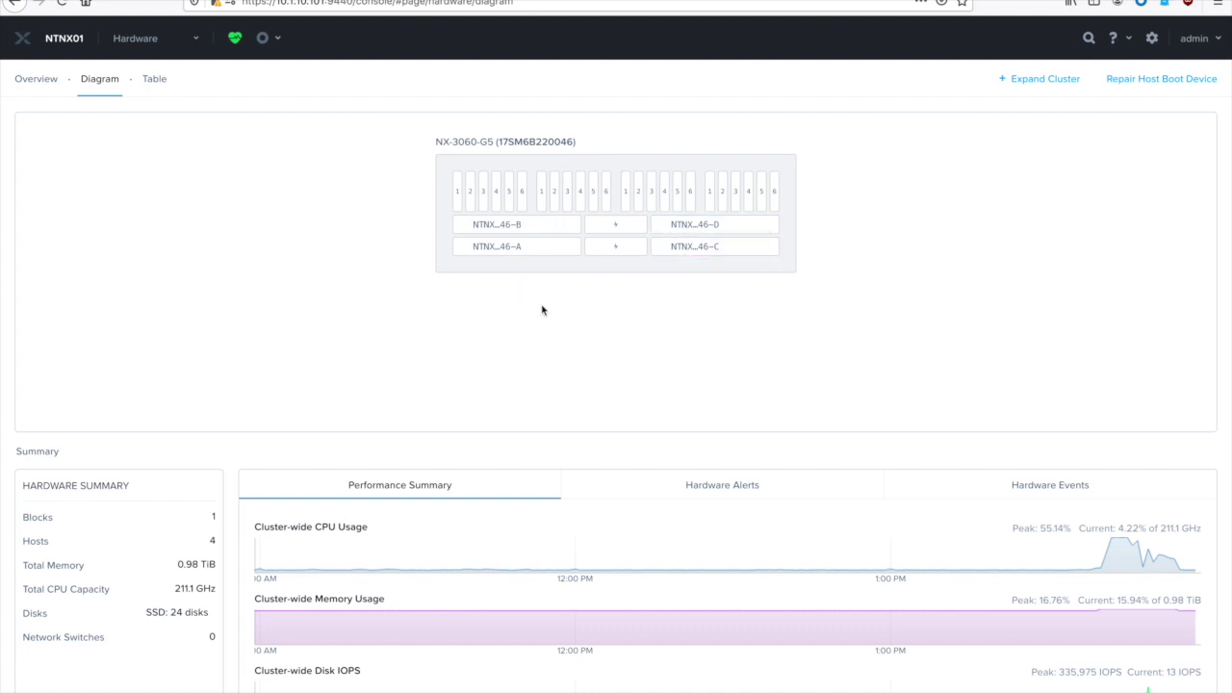
Open the Expand Cluster wizard and tick nodes A and B of the NX-3060-G5 block
{"action": "left_click", "coordinate": [1151, 37]}
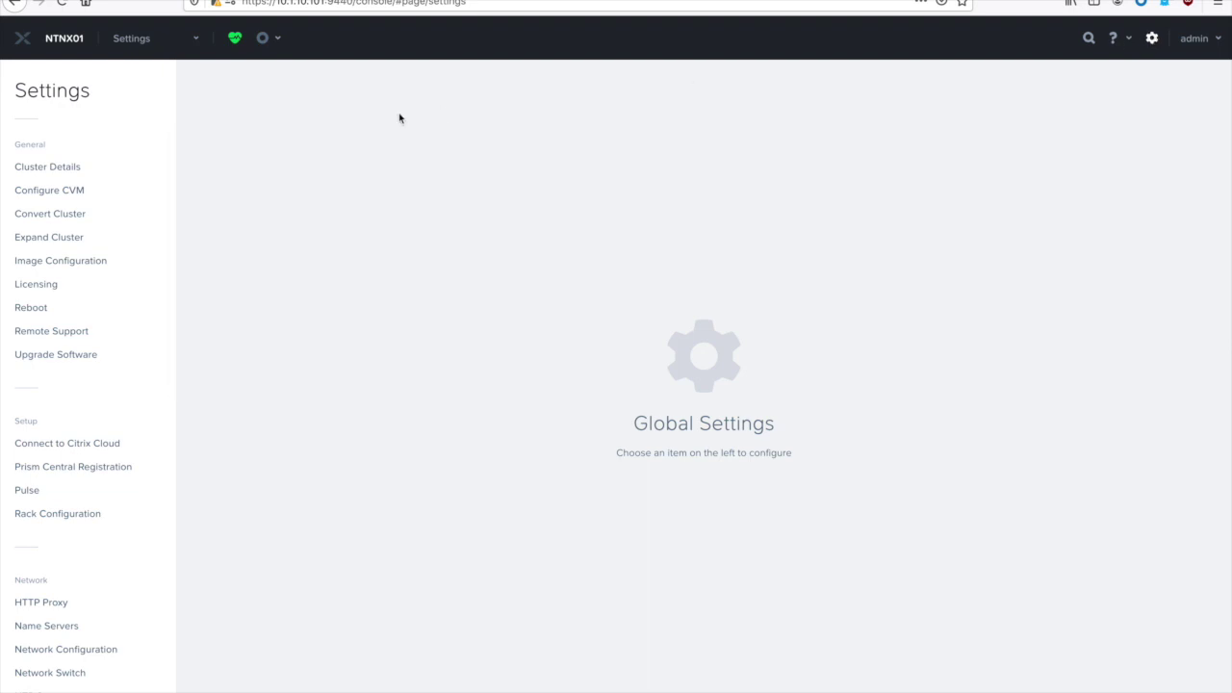
{"action": "left_click", "coordinate": [45, 240]}
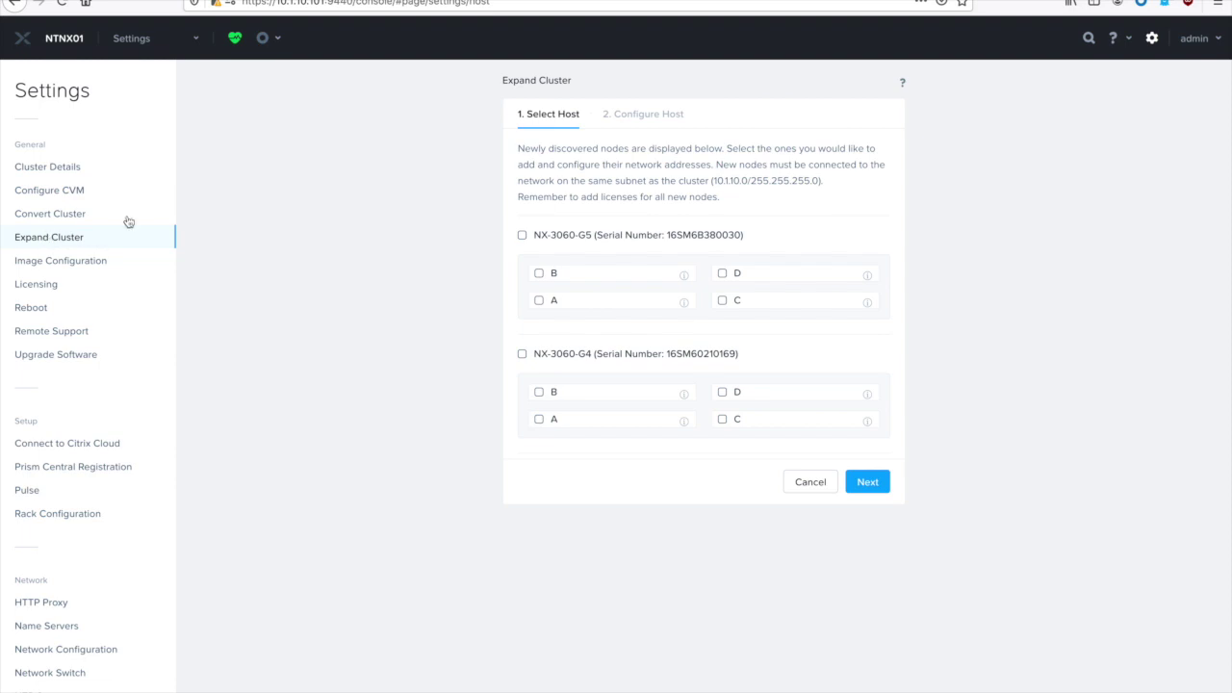
{"action": "left_click", "coordinate": [538, 302]}
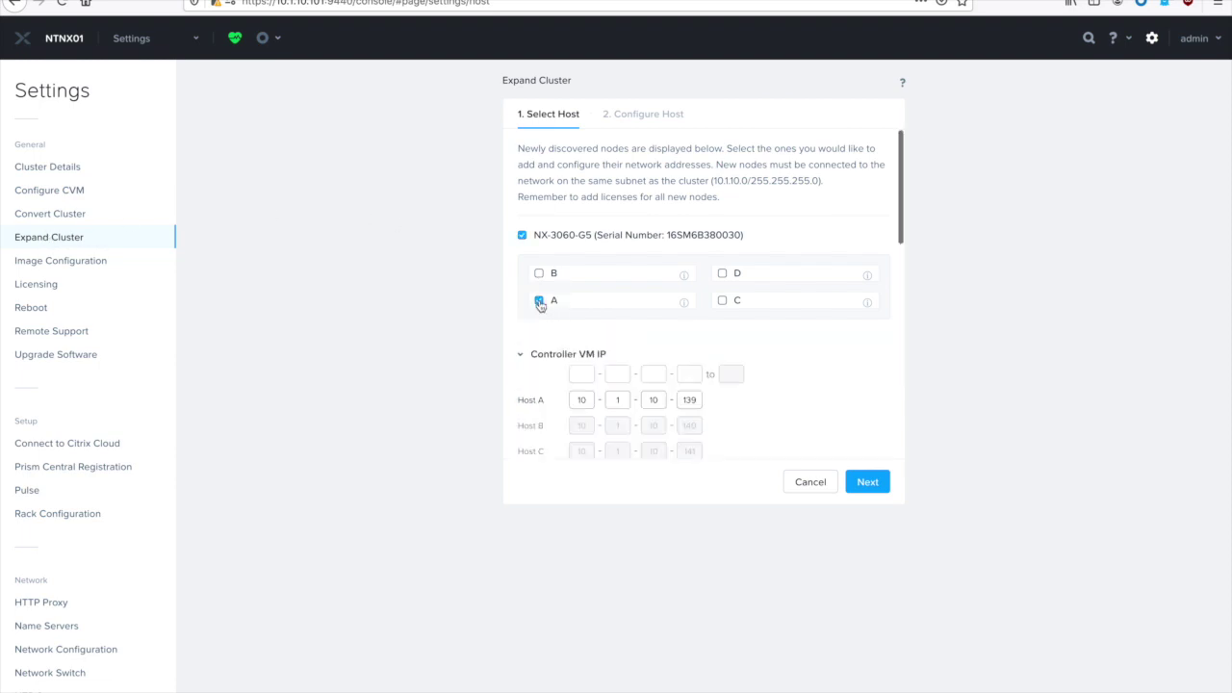
{"action": "left_click", "coordinate": [540, 277]}
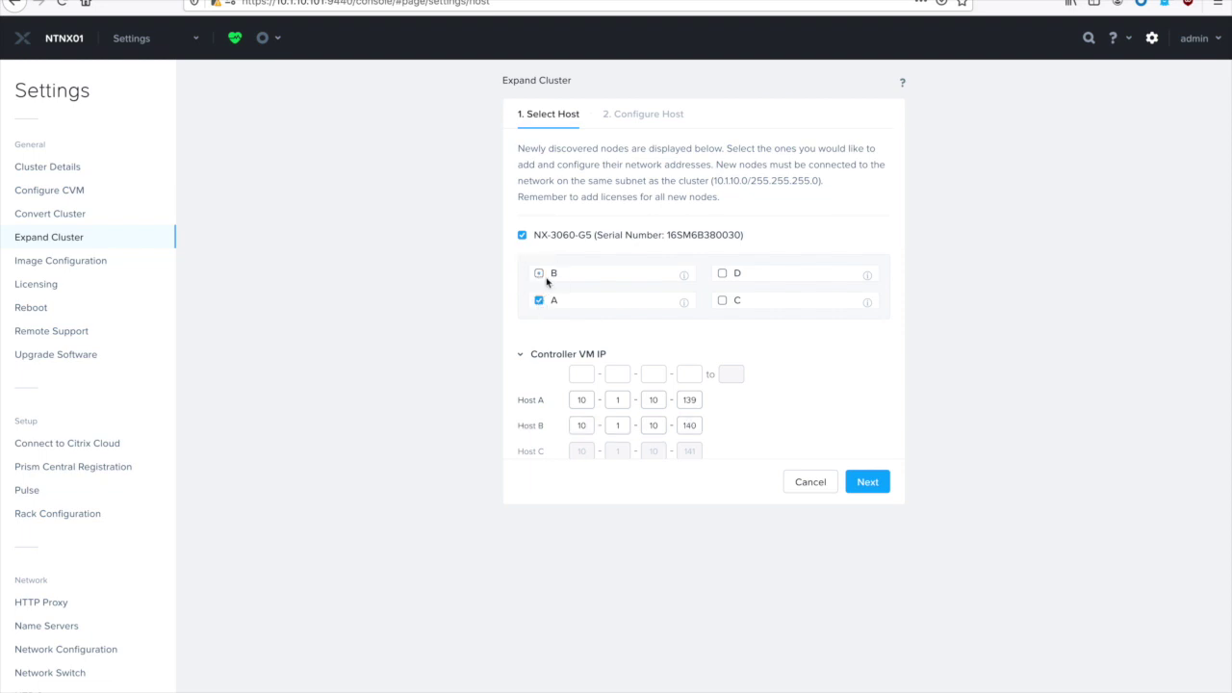
{"action": "scroll", "coordinate": [586, 322], "scroll_direction": "down", "scroll_amount": 1}
{"action": "scroll", "coordinate": [586, 320], "scroll_direction": "up", "scroll_amount": 1}
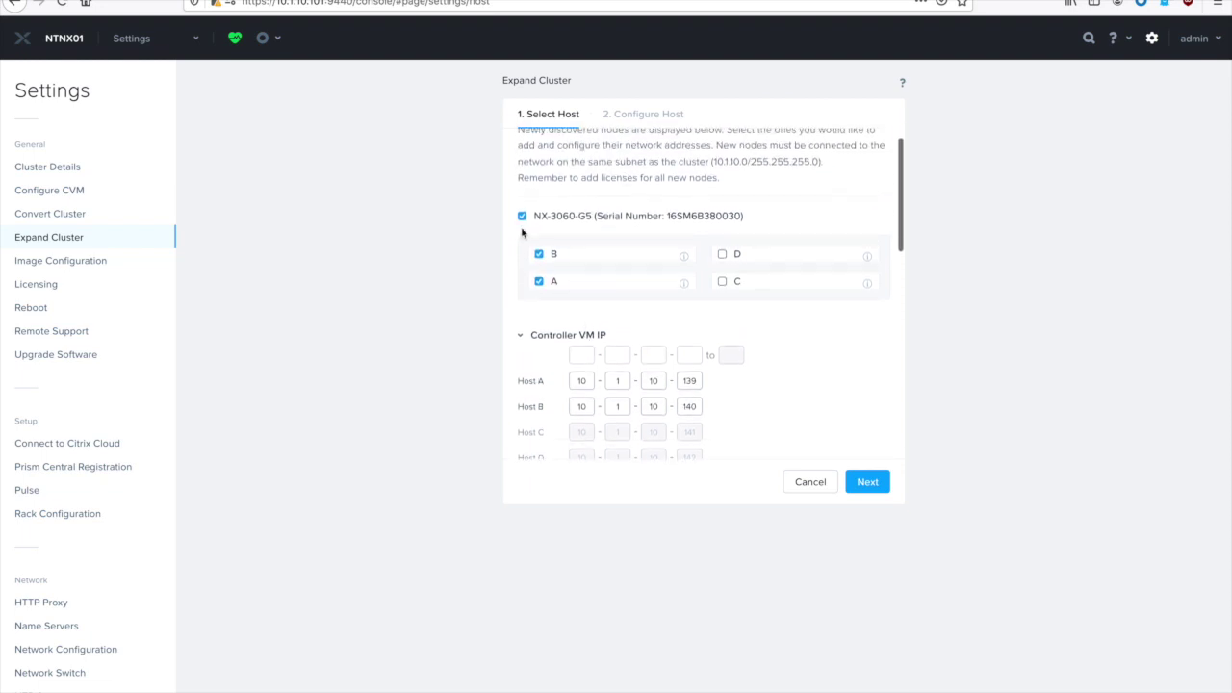
Select all four nodes of both NX-3060-G5 and NX-3060-G4 blocks and continue to Configure Host
{"action": "left_click", "coordinate": [523, 216]}
{"action": "left_click", "coordinate": [523, 217]}
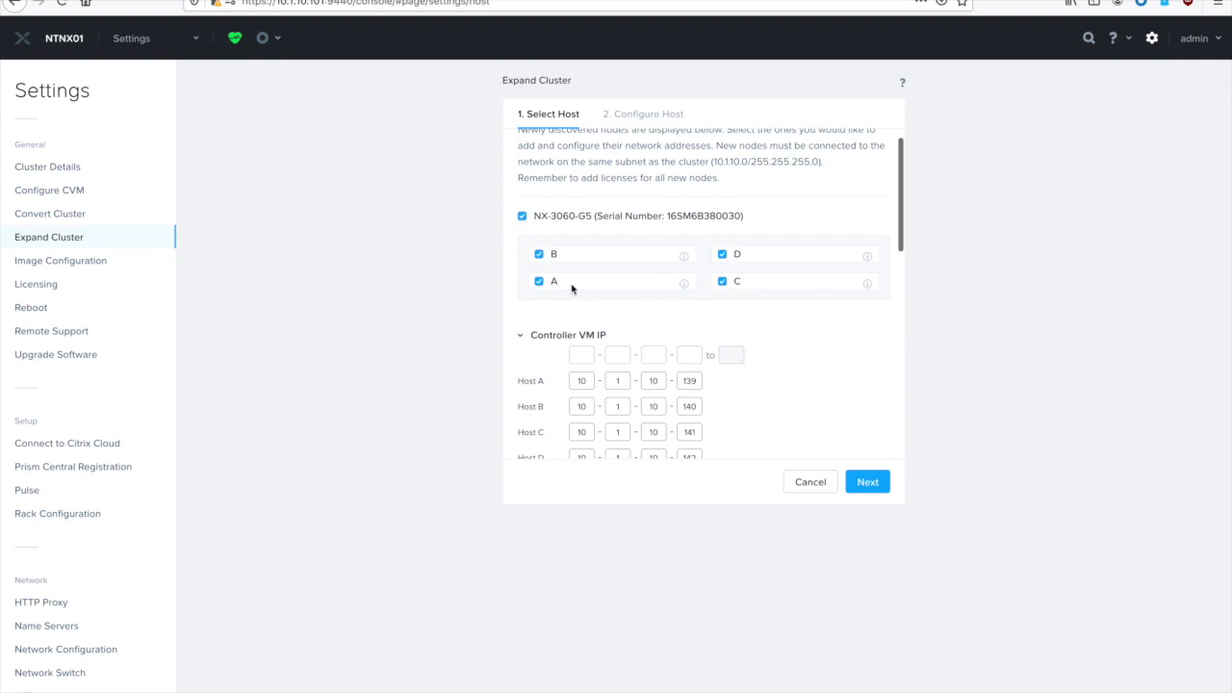
{"action": "scroll", "coordinate": [571, 287], "scroll_direction": "down", "scroll_amount": 6}
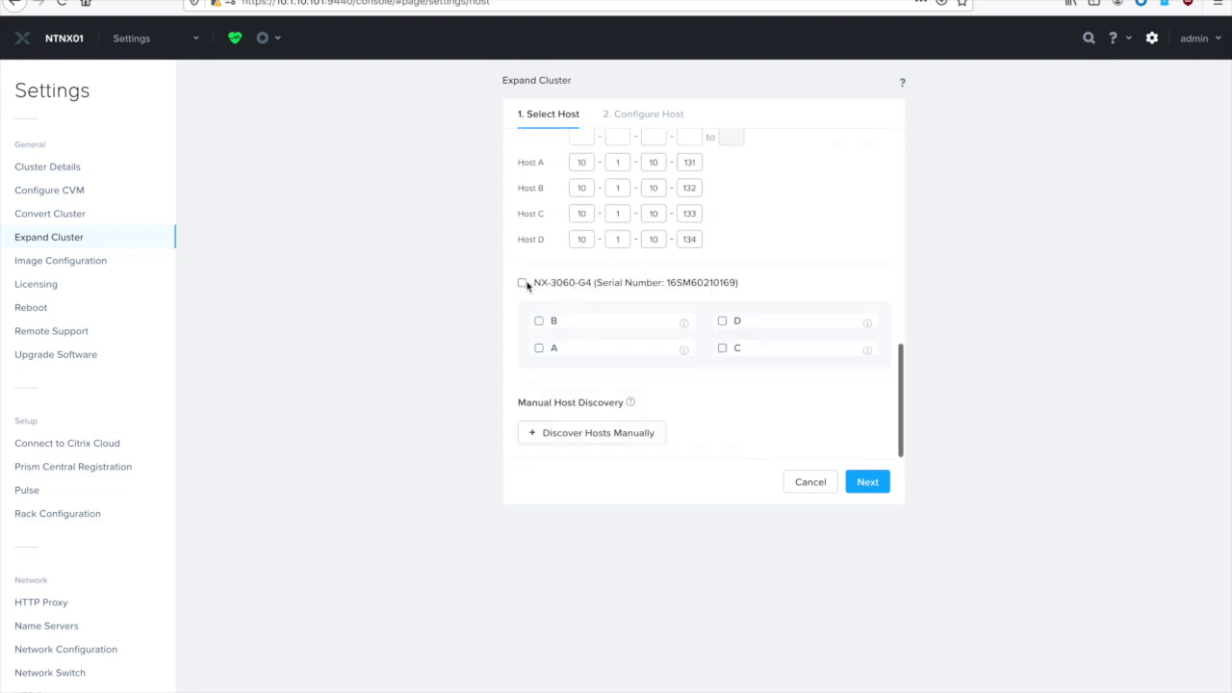
{"action": "left_click", "coordinate": [522, 283]}
{"action": "scroll", "coordinate": [682, 295], "scroll_direction": "down", "scroll_amount": 2}
{"action": "scroll", "coordinate": [681, 296], "scroll_direction": "down", "scroll_amount": 5}
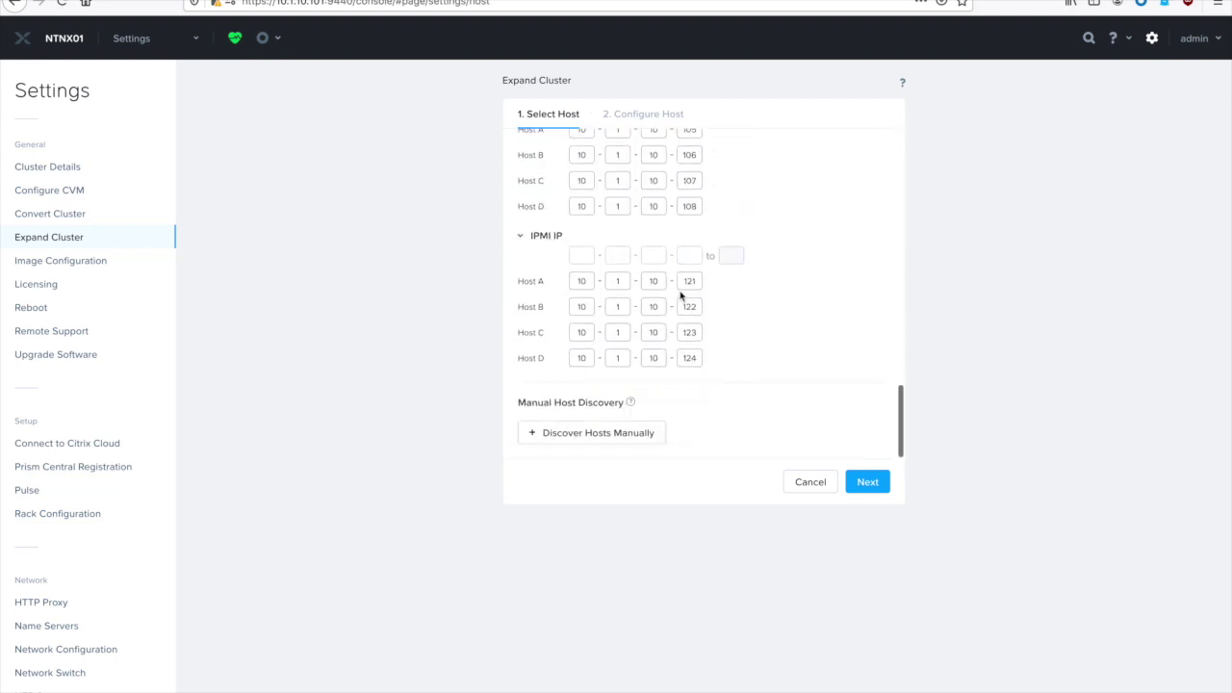
{"action": "left_click", "coordinate": [866, 481]}
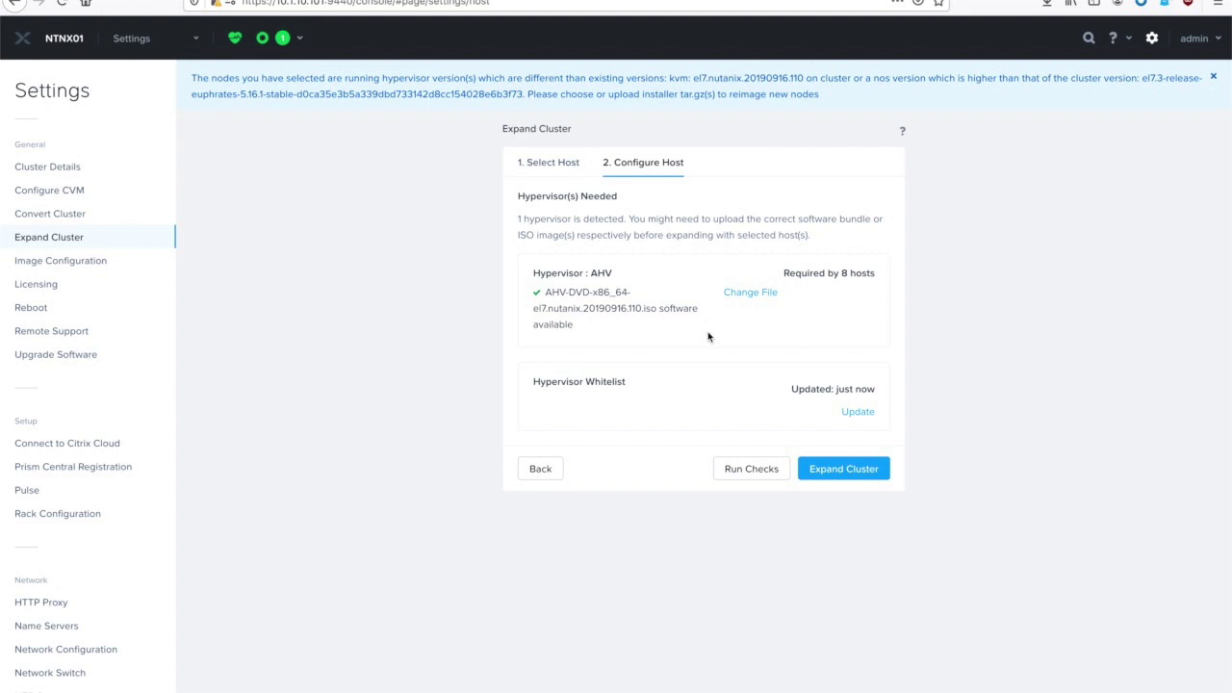
Launch the eight-node expansion, glance at its task details and the Home dashboard, then return to Expand Cluster
{"action": "left_click", "coordinate": [827, 476]}
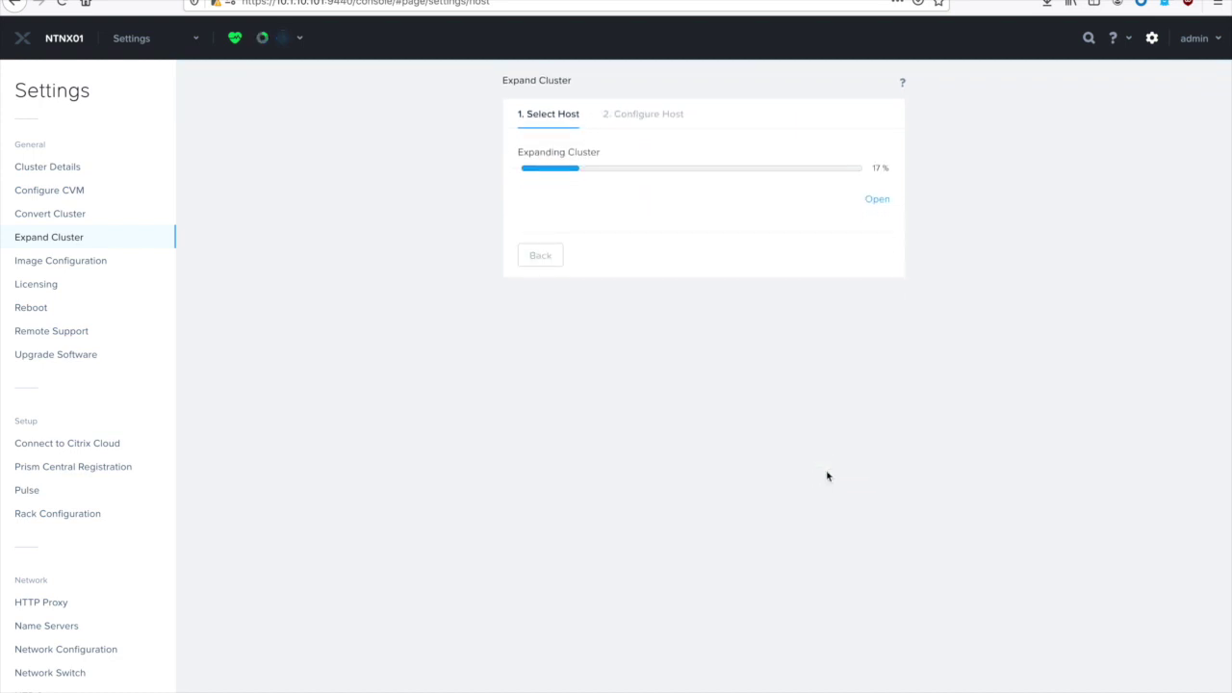
{"action": "left_click", "coordinate": [877, 199]}
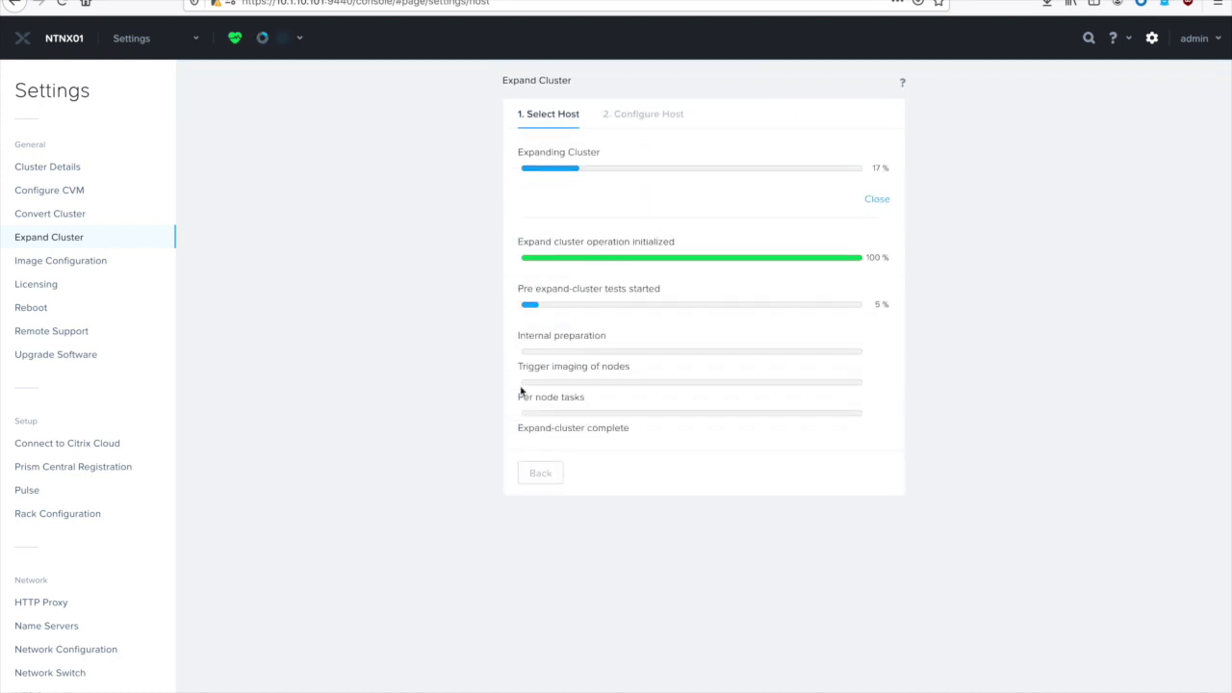
{"action": "left_click", "coordinate": [162, 42]}
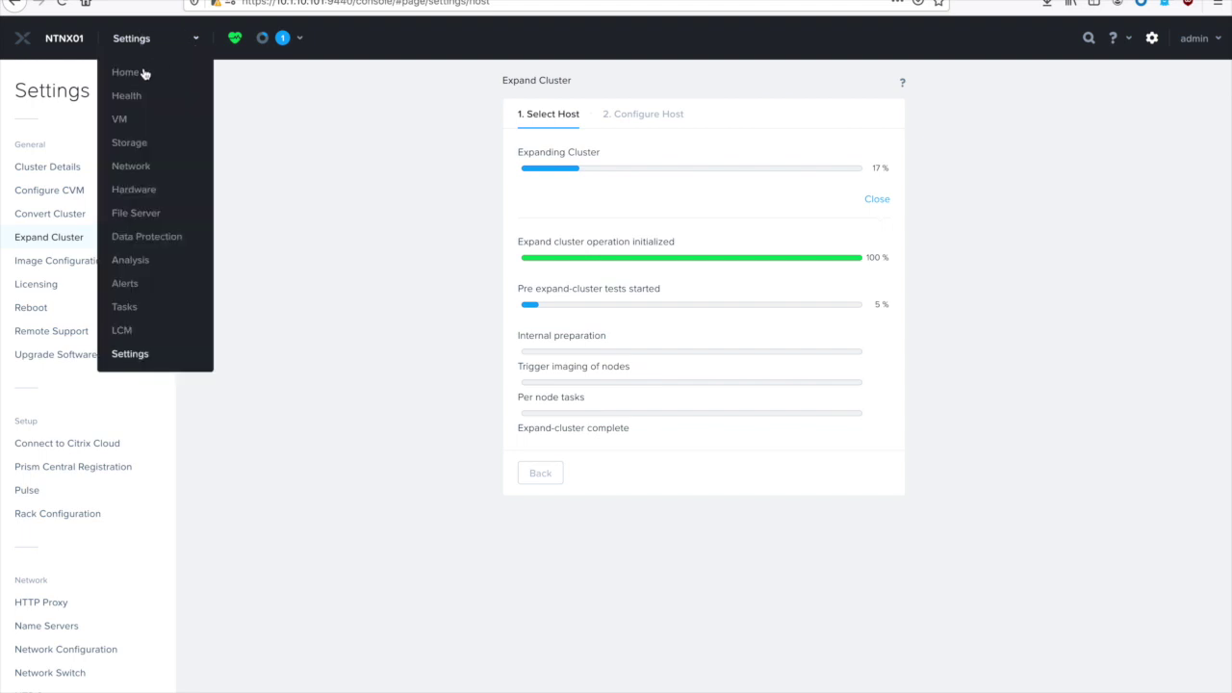
{"action": "left_click", "coordinate": [132, 77]}
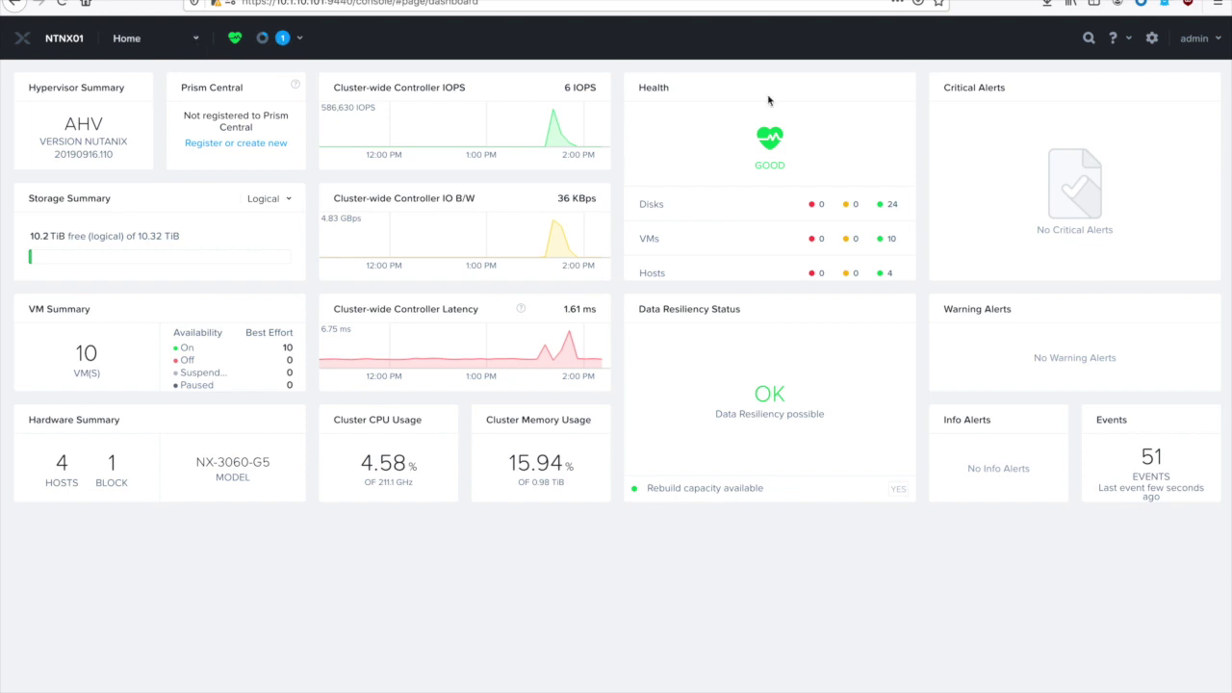
{"action": "left_click", "coordinate": [1152, 40]}
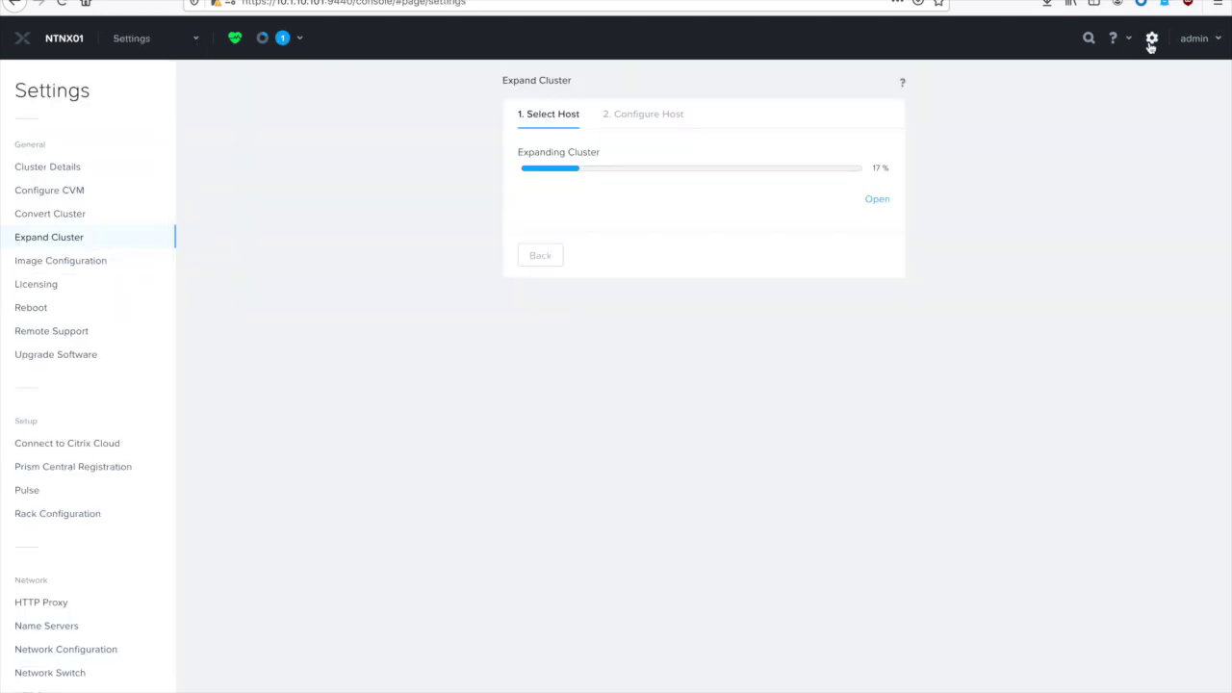
Watch the Expanding Cluster task details until every stage and per-node task reaches 100%
{"action": "left_click", "coordinate": [891, 199]}
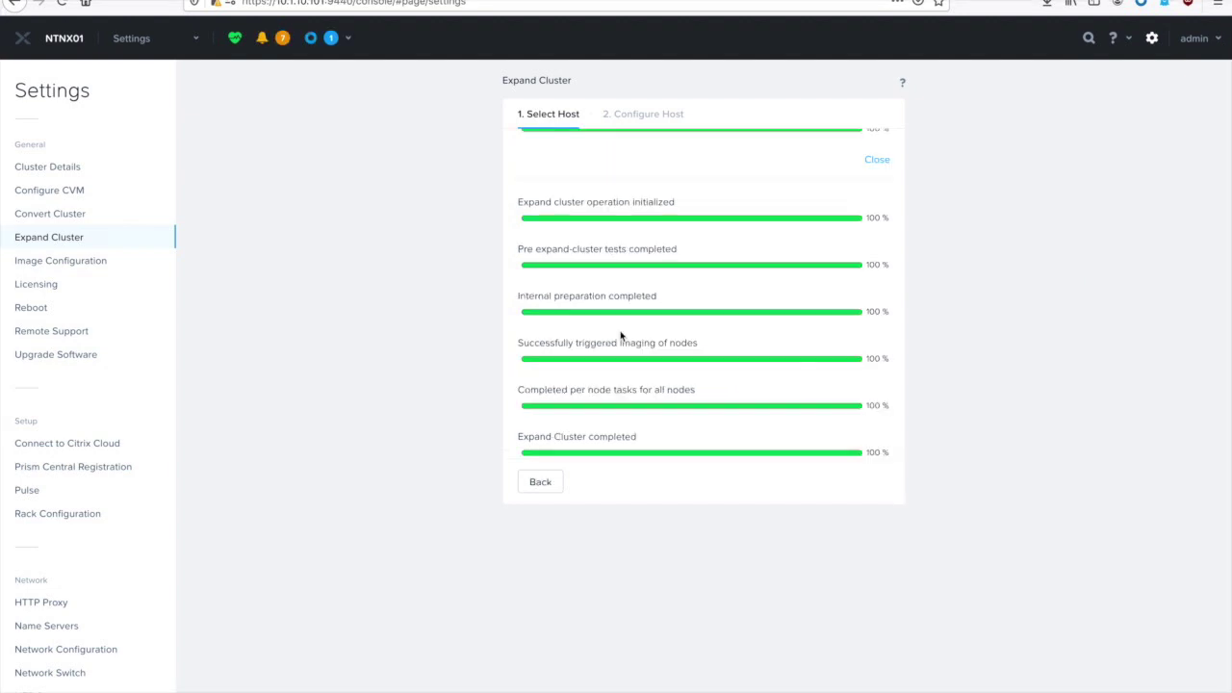
{"action": "scroll", "coordinate": [620, 332], "scroll_direction": "up", "scroll_amount": 1}
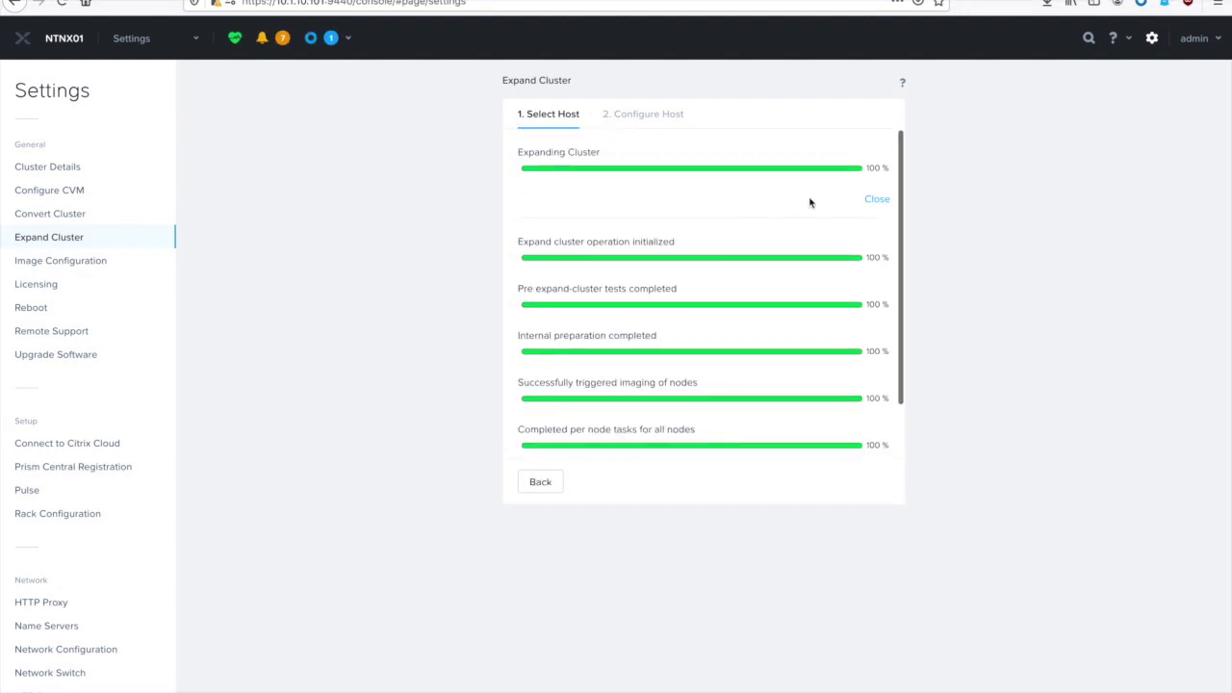
Close the task details, go back to Select Host, and verify all Adding node tasks reached 100%
{"action": "left_click", "coordinate": [874, 198]}
{"action": "left_click", "coordinate": [537, 258]}
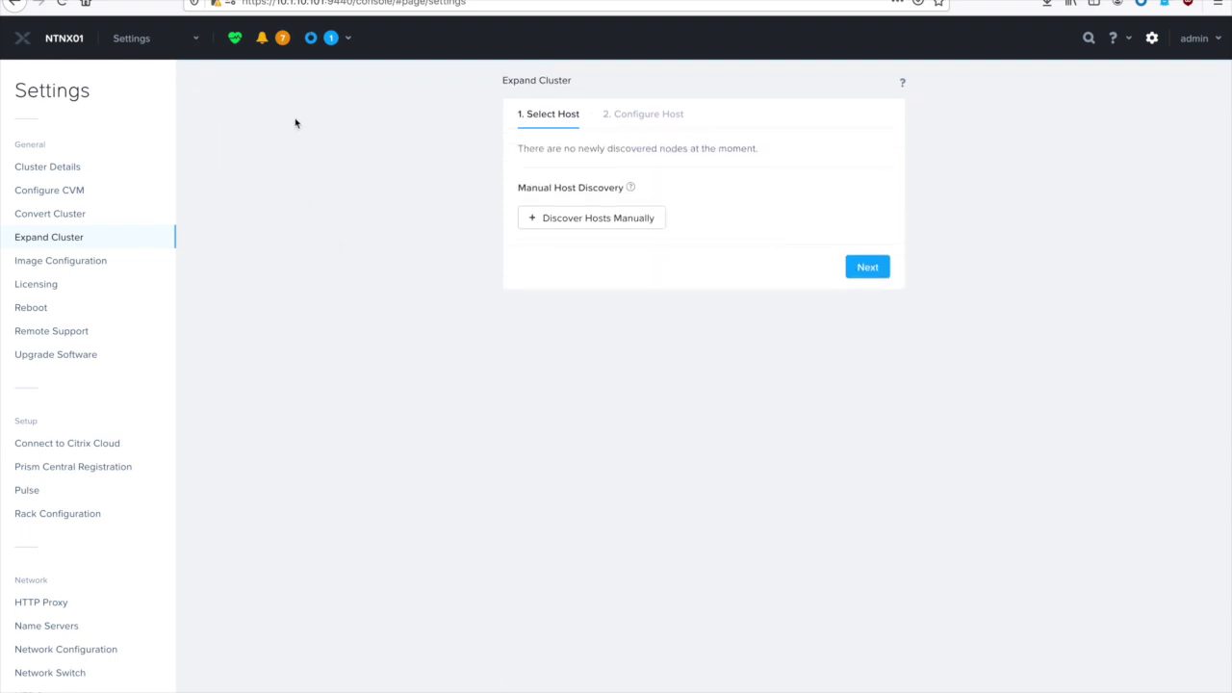
{"action": "left_click", "coordinate": [331, 37]}
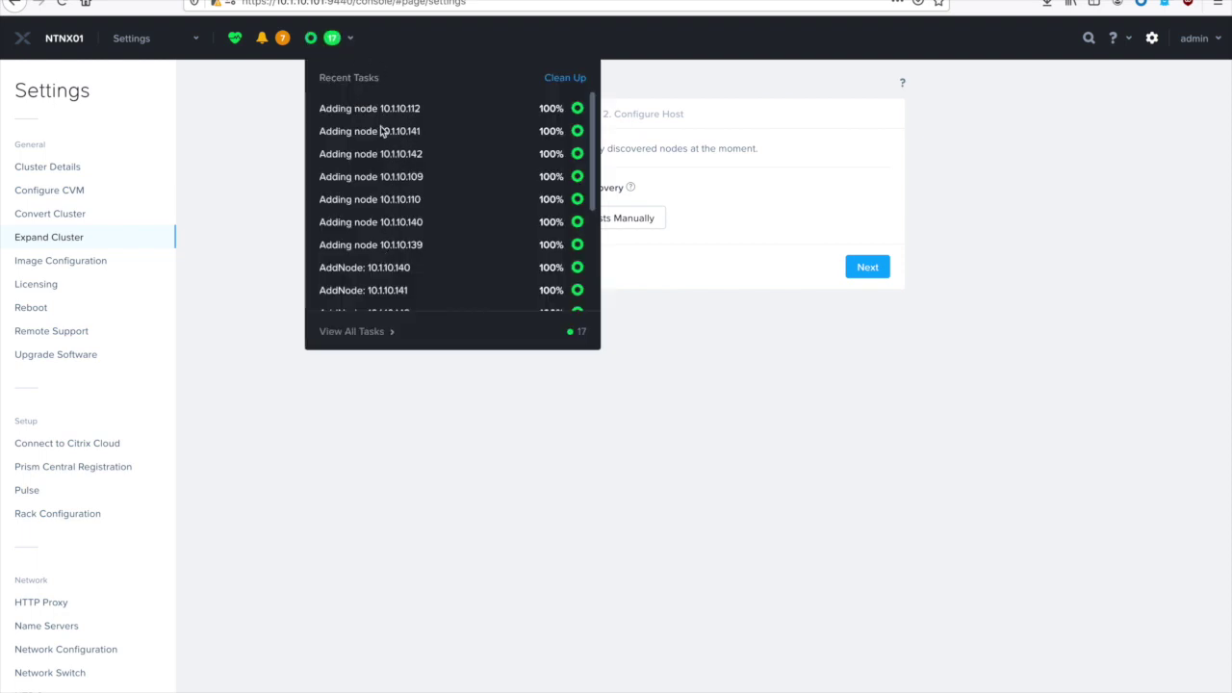
{"action": "scroll", "coordinate": [380, 131], "scroll_direction": "down", "scroll_amount": 5}
{"action": "scroll", "coordinate": [382, 125], "scroll_direction": "up", "scroll_amount": 5}
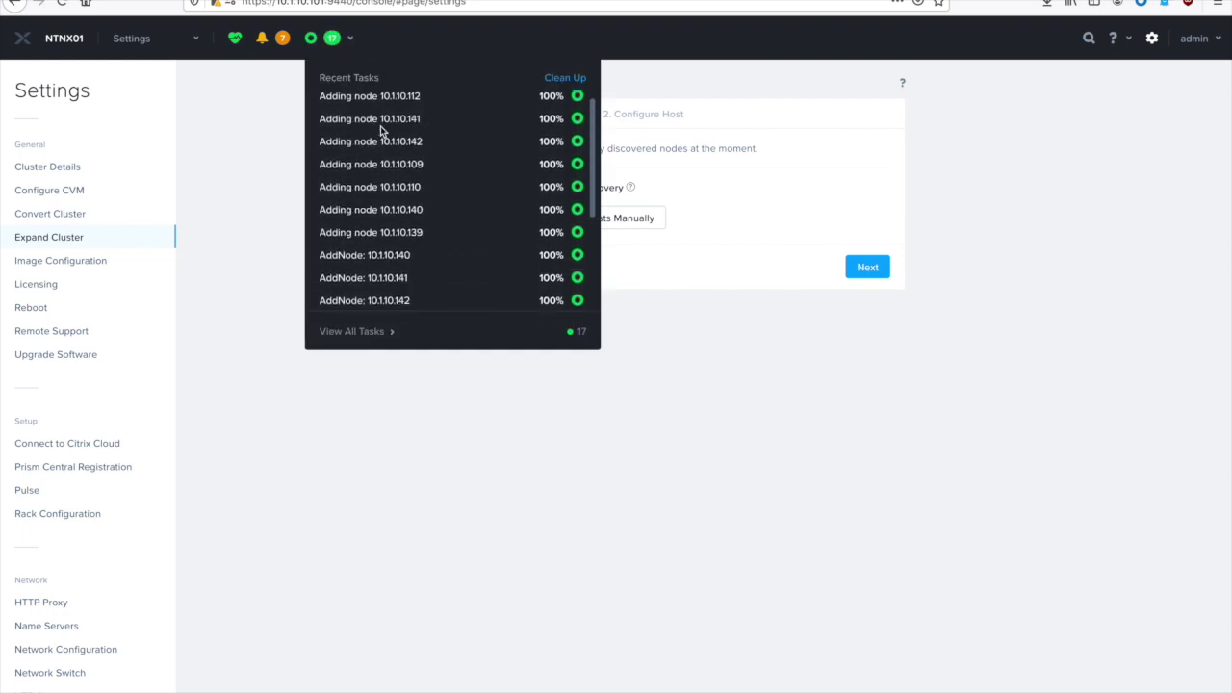
{"action": "left_click", "coordinate": [260, 116]}
{"action": "left_click", "coordinate": [166, 44]}
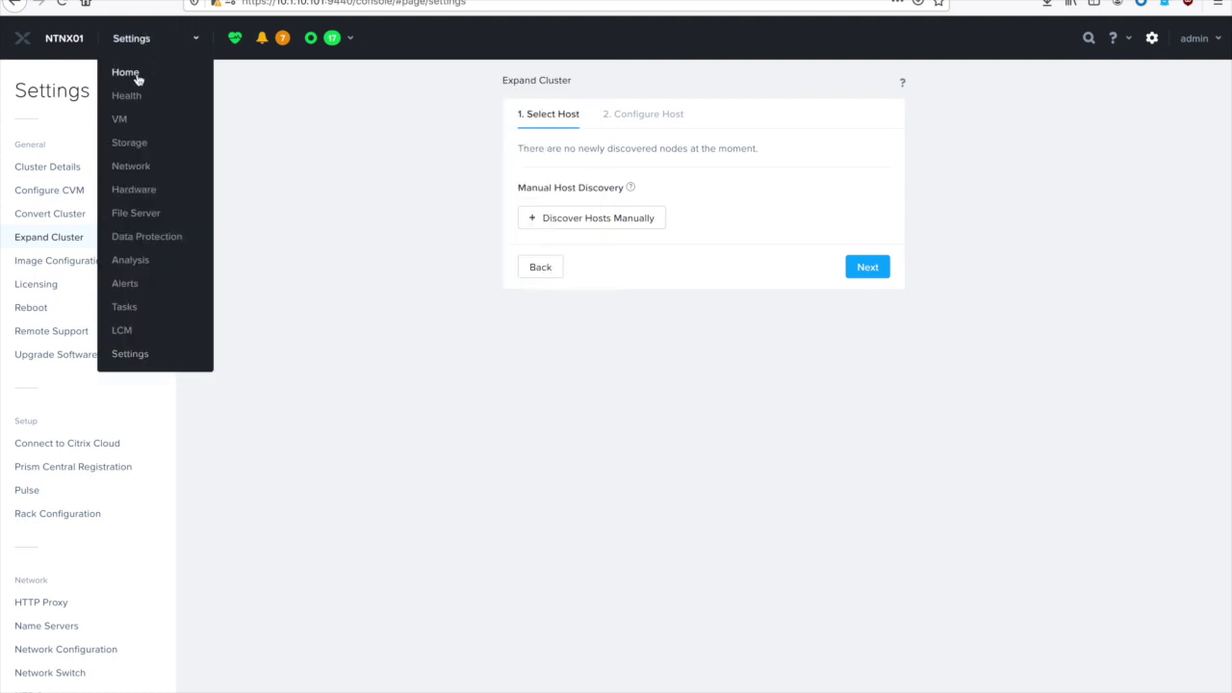
On the Home dashboard, highlight the 12 hosts, 3 blocks and 30.97 TiB free storage
{"action": "left_click", "coordinate": [126, 73]}
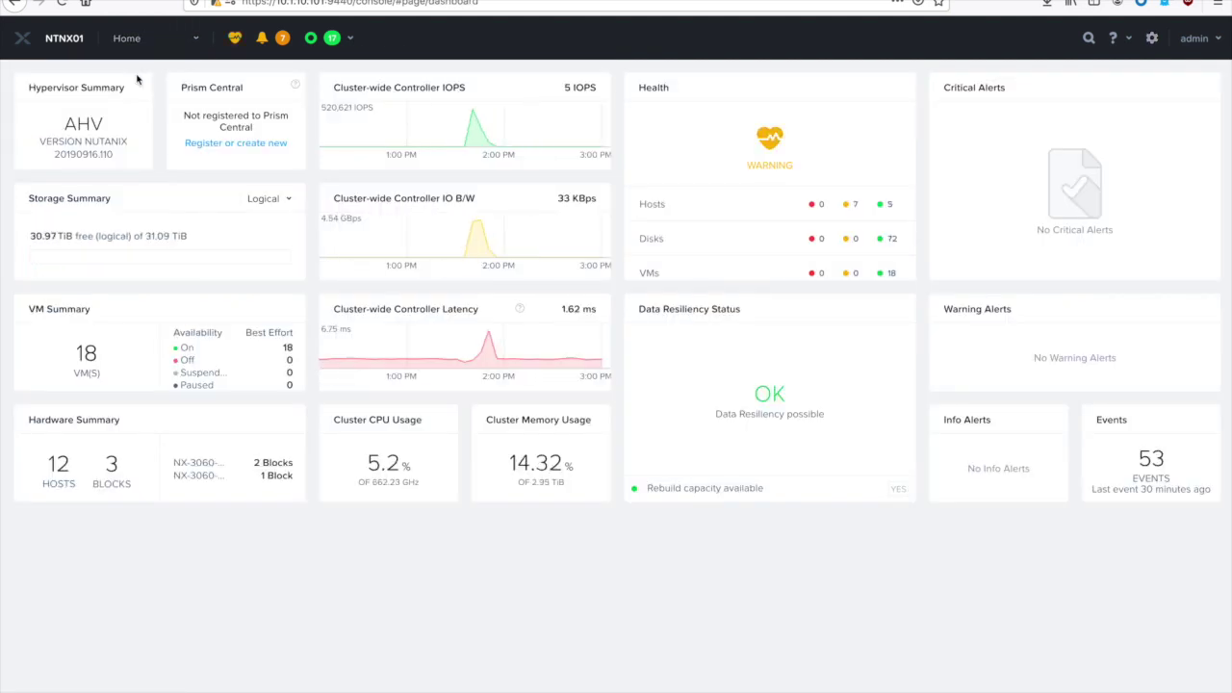
{"action": "double_click", "coordinate": [59, 464]}
{"action": "double_click", "coordinate": [111, 464]}
{"action": "left_click", "coordinate": [206, 534]}
{"action": "left_click_drag", "start_coordinate": [30, 236], "coordinate": [75, 236]}
{"action": "left_click", "coordinate": [142, 234]}
{"action": "left_click", "coordinate": [154, 44]}
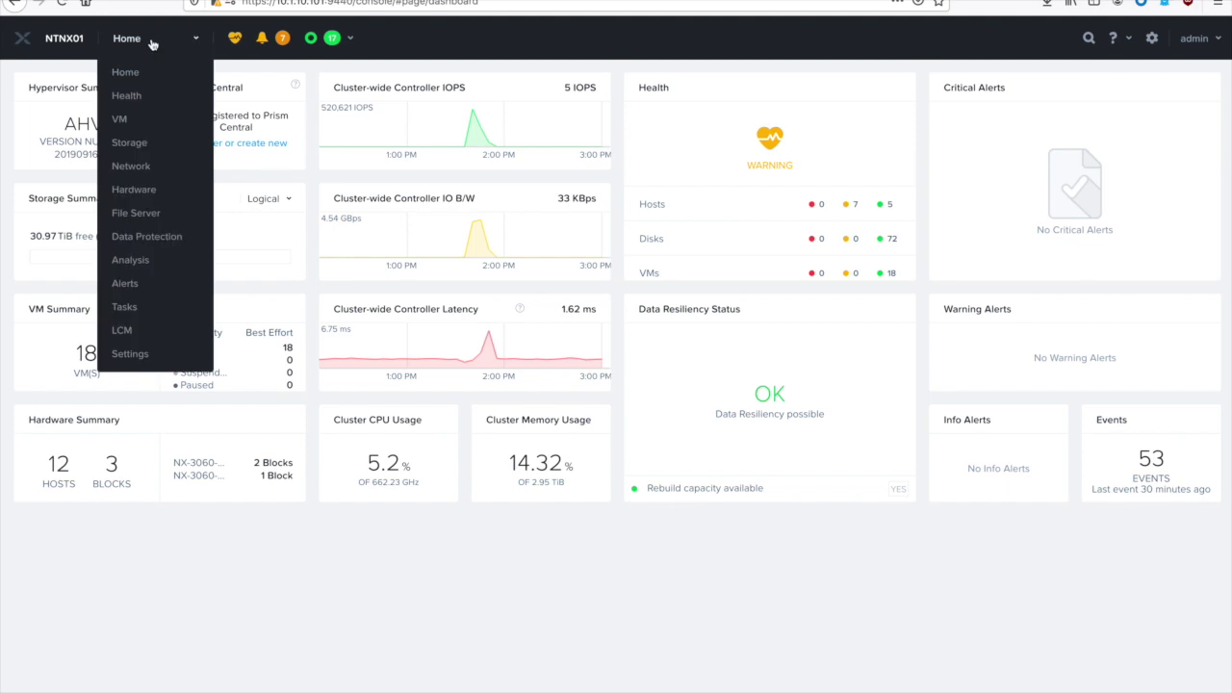
{"action": "left_click", "coordinate": [133, 190]}
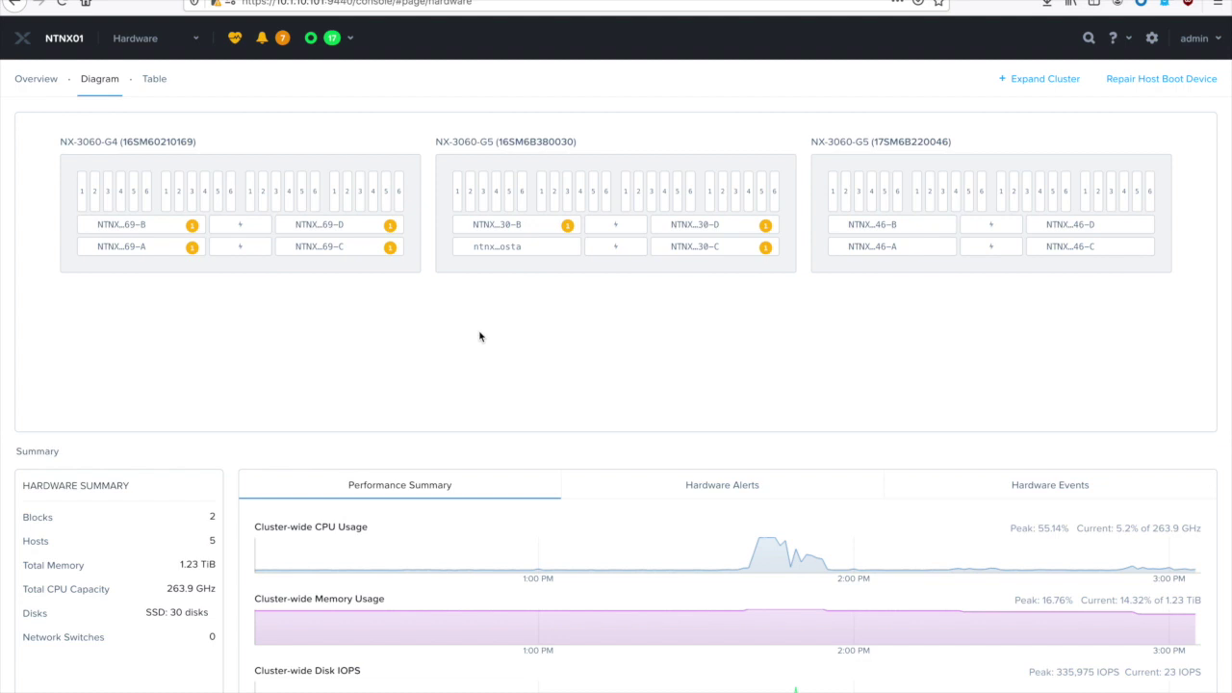
{"action": "left_click", "coordinate": [276, 192]}
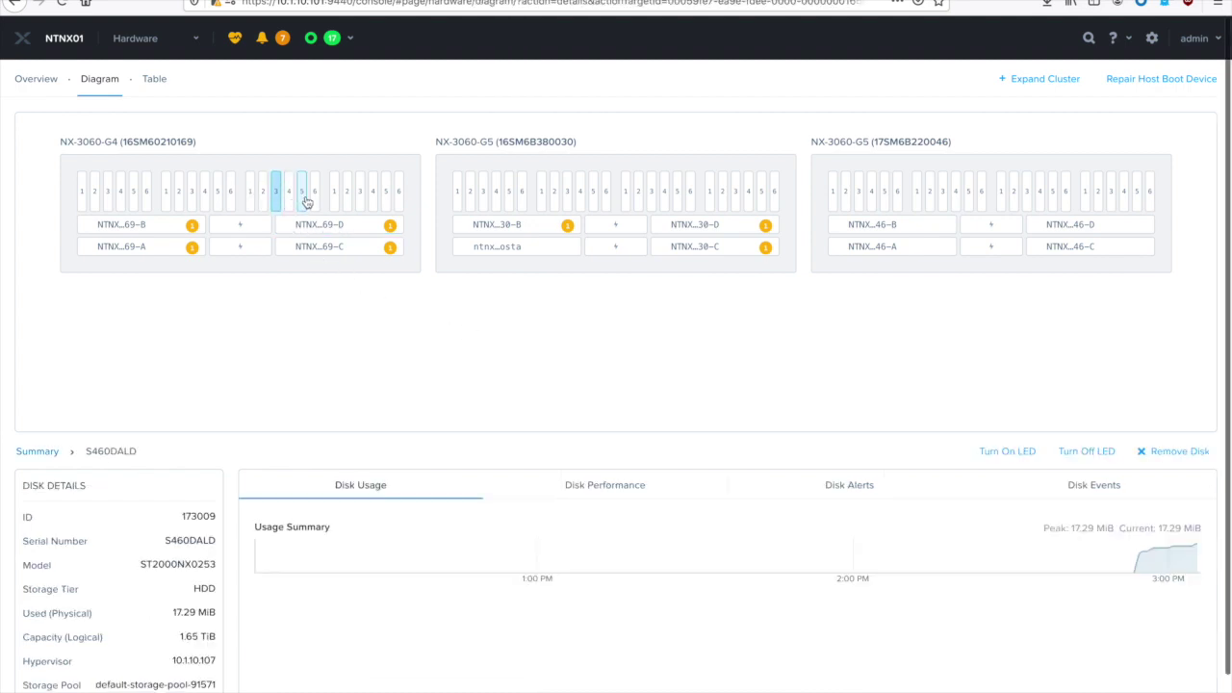
{"action": "left_click", "coordinate": [303, 203]}
{"action": "left_click", "coordinate": [484, 204]}
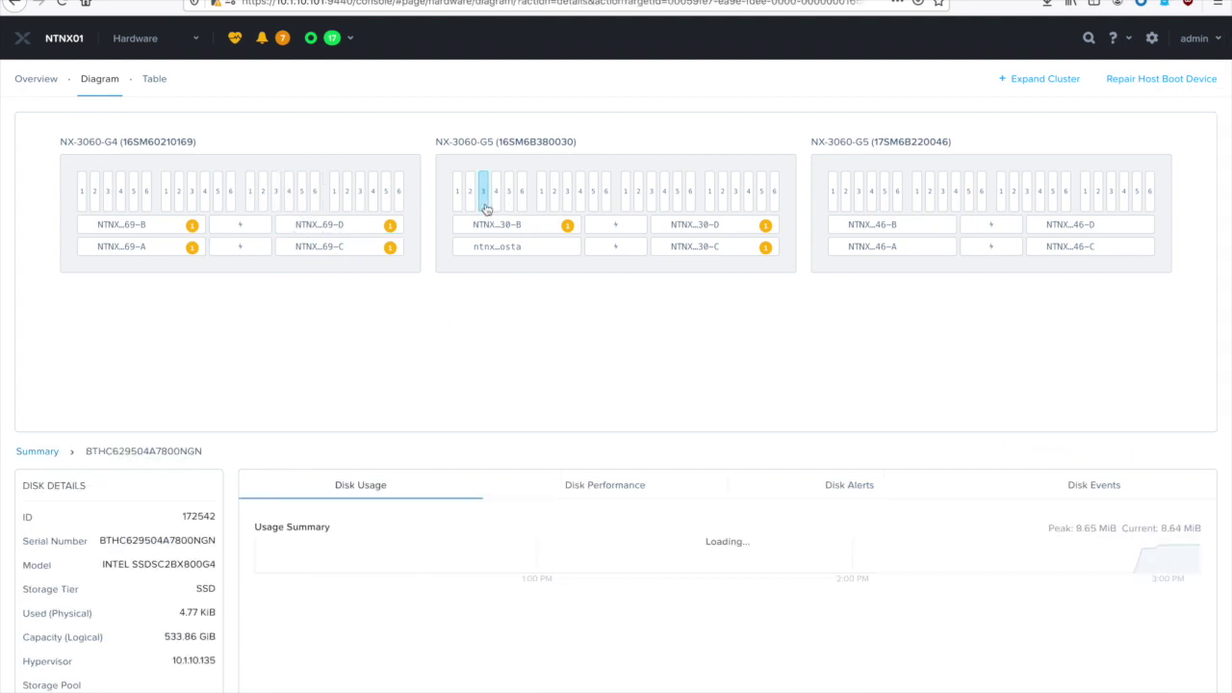
{"action": "left_click", "coordinate": [471, 204]}
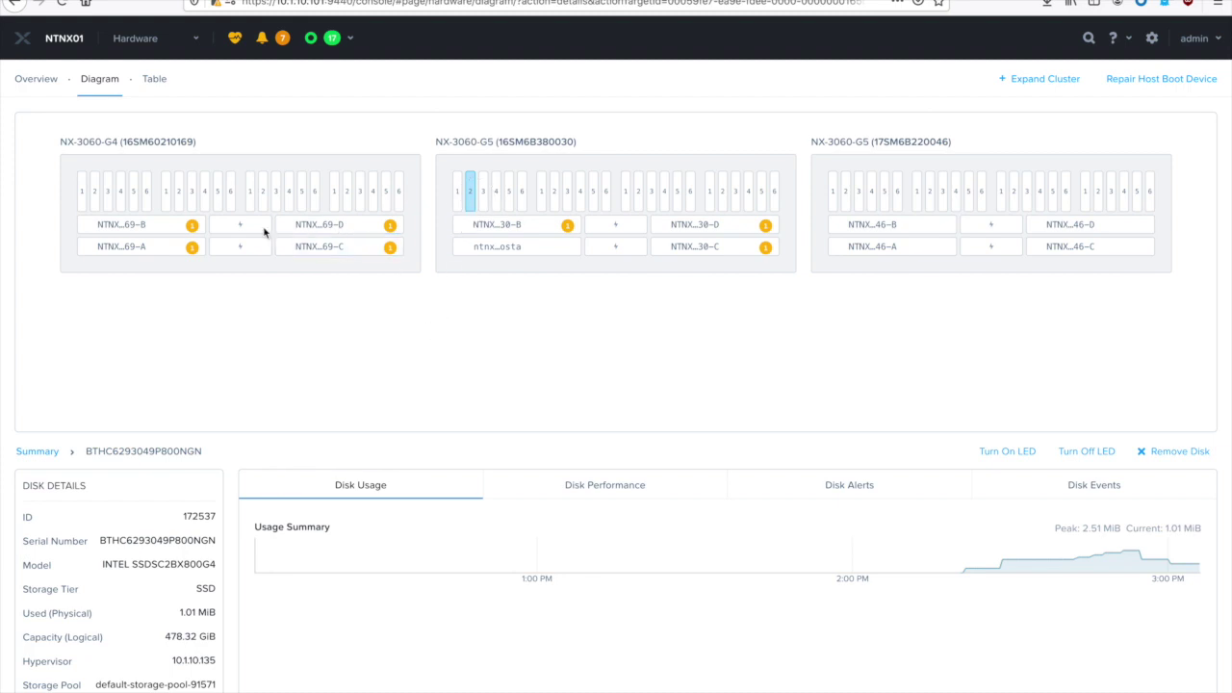
{"action": "left_click", "coordinate": [183, 45]}
{"action": "left_click", "coordinate": [164, 72]}
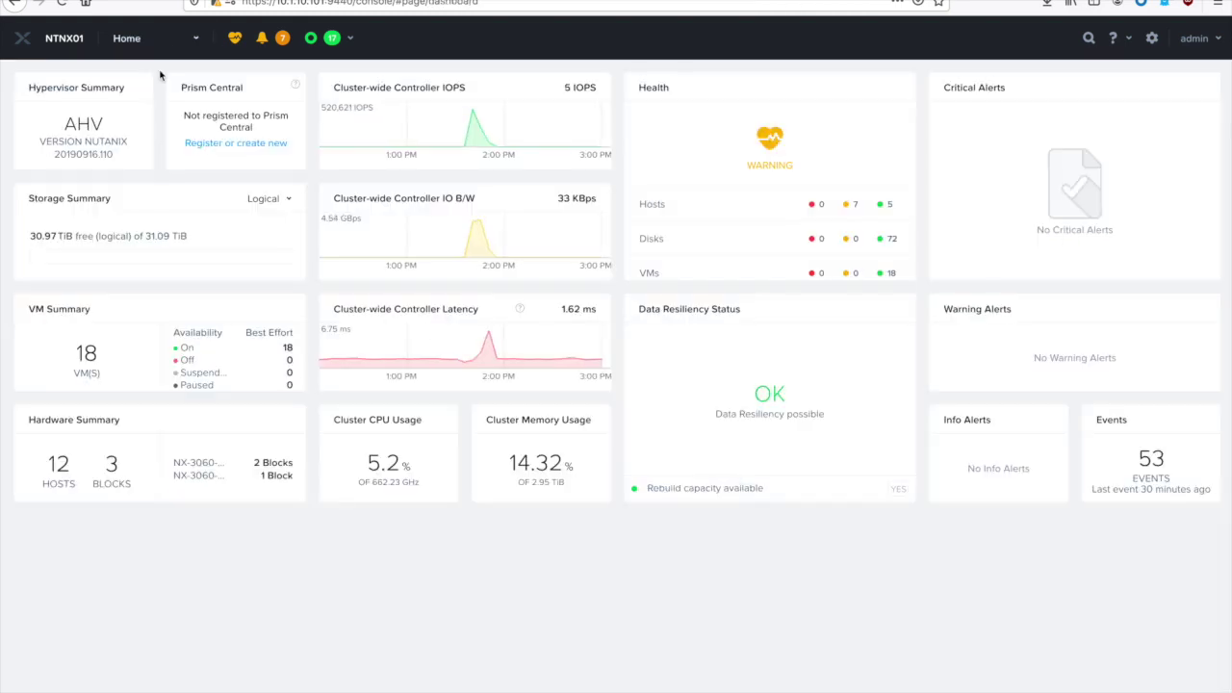